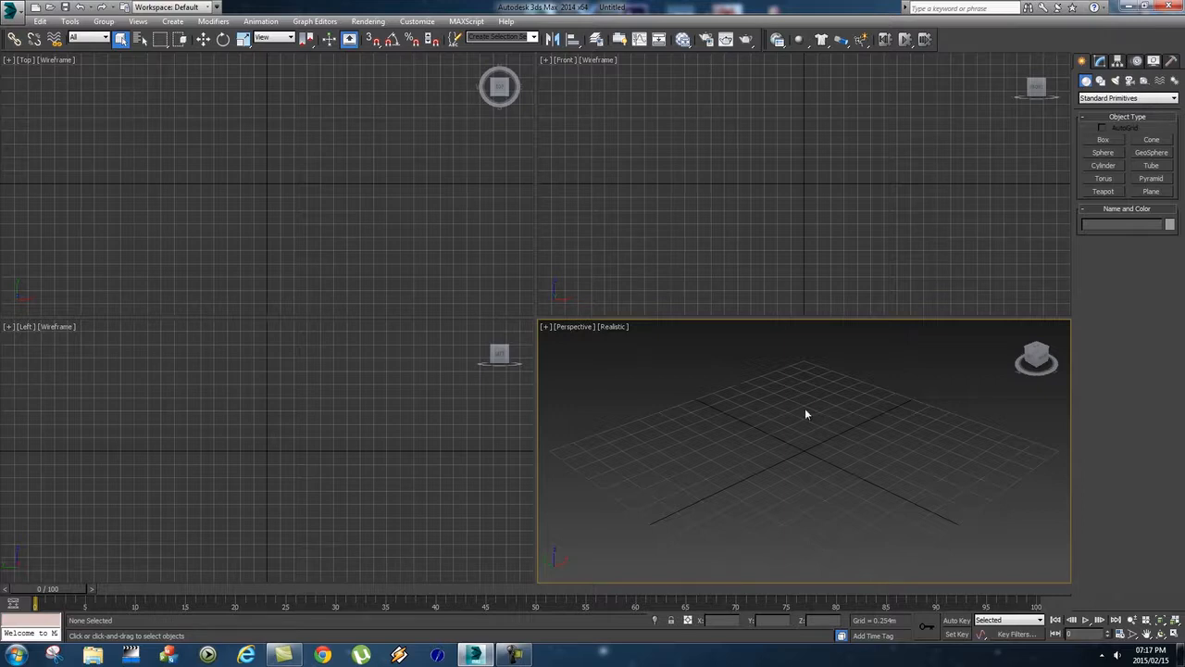
# Create a box about 0.45 m long, 0.40 m wide and 0.62 m high at the far left of the perspective grid.
pyautogui.click(1103, 140)
pyautogui.moveTo(585, 450); pyautogui.dragTo(638, 455)
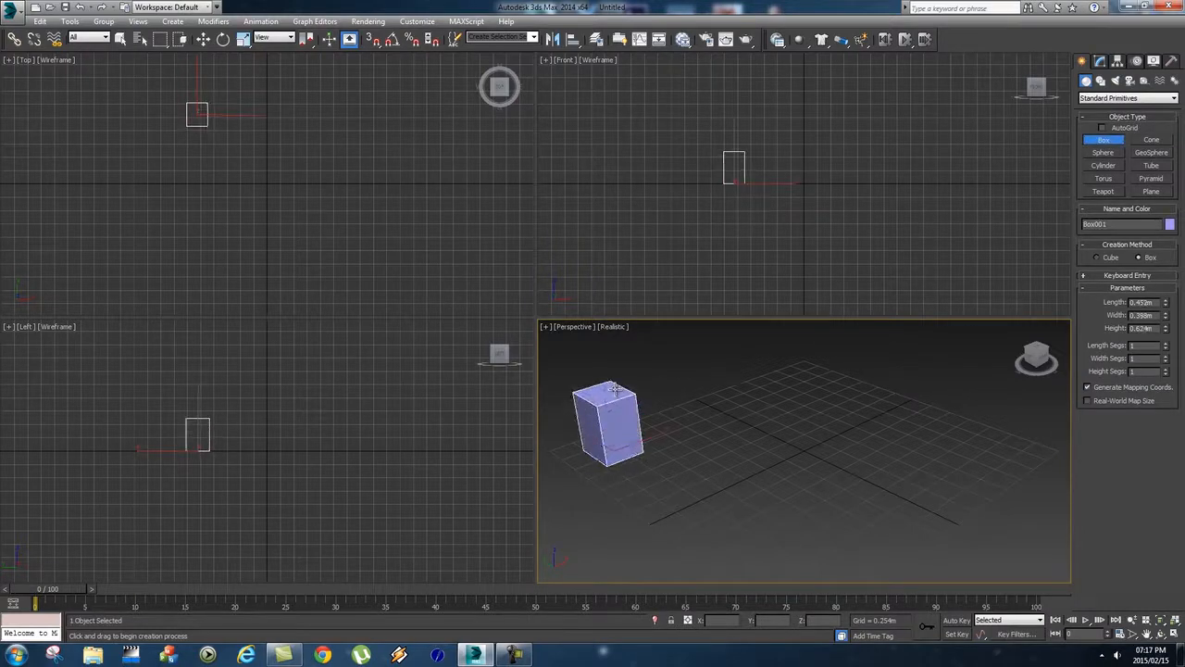
pyautogui.press('w')
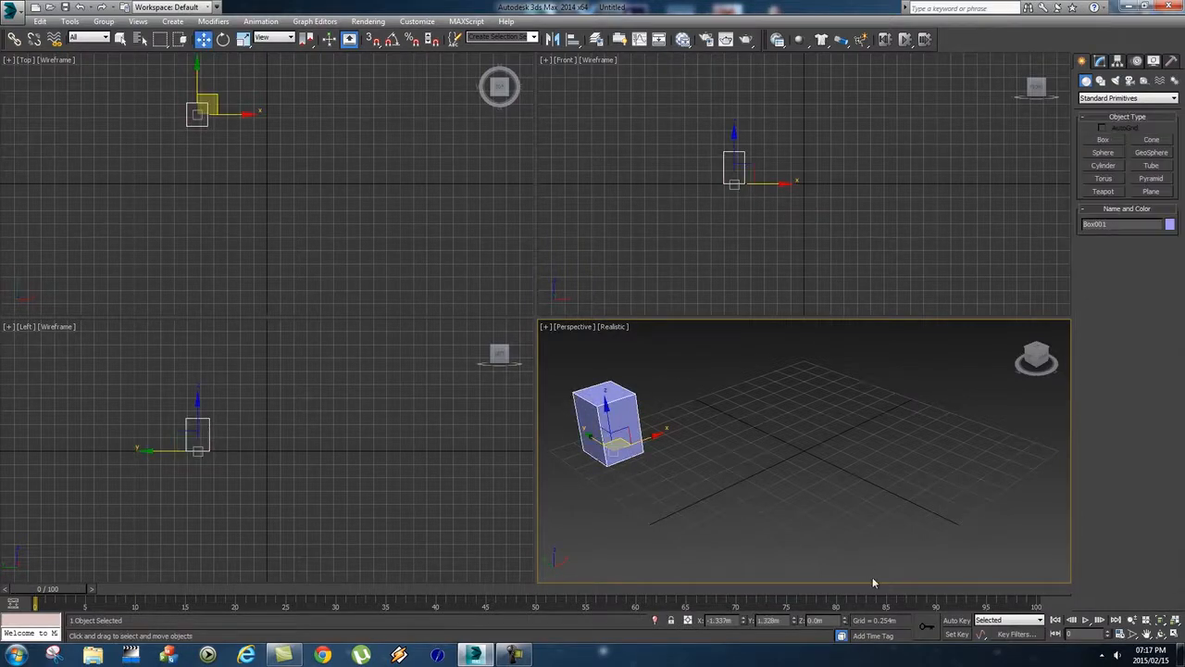
# Auto-key the box moving across to the right side of the perspective grid at frame 100, then stop auto-keying and return to frame 0.
pyautogui.click(956, 620)
pyautogui.moveTo(60, 590); pyautogui.dragTo(1059, 617)
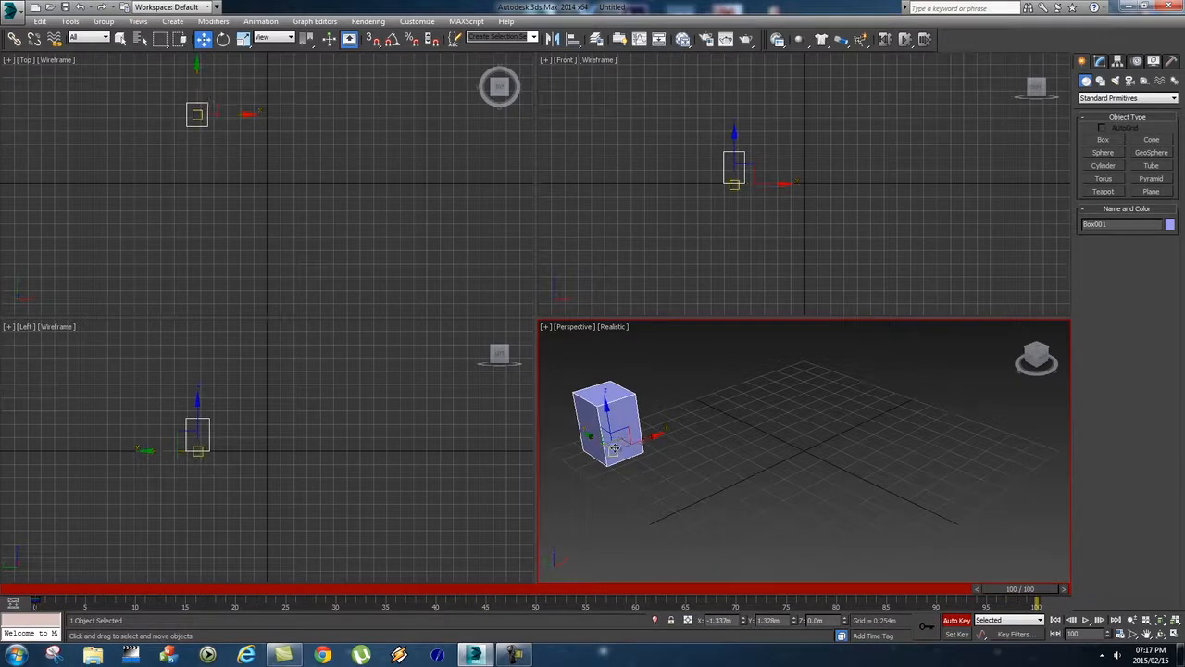
pyautogui.moveTo(630, 443); pyautogui.dragTo(1021, 450)
pyautogui.click(960, 620)
pyautogui.moveTo(1036, 590); pyautogui.dragTo(37, 584)
# Configure the render setup to output the active time segment at the HDTV (video) size of 1920 x 1080.
pyautogui.click(368, 21)
pyautogui.click(381, 46)
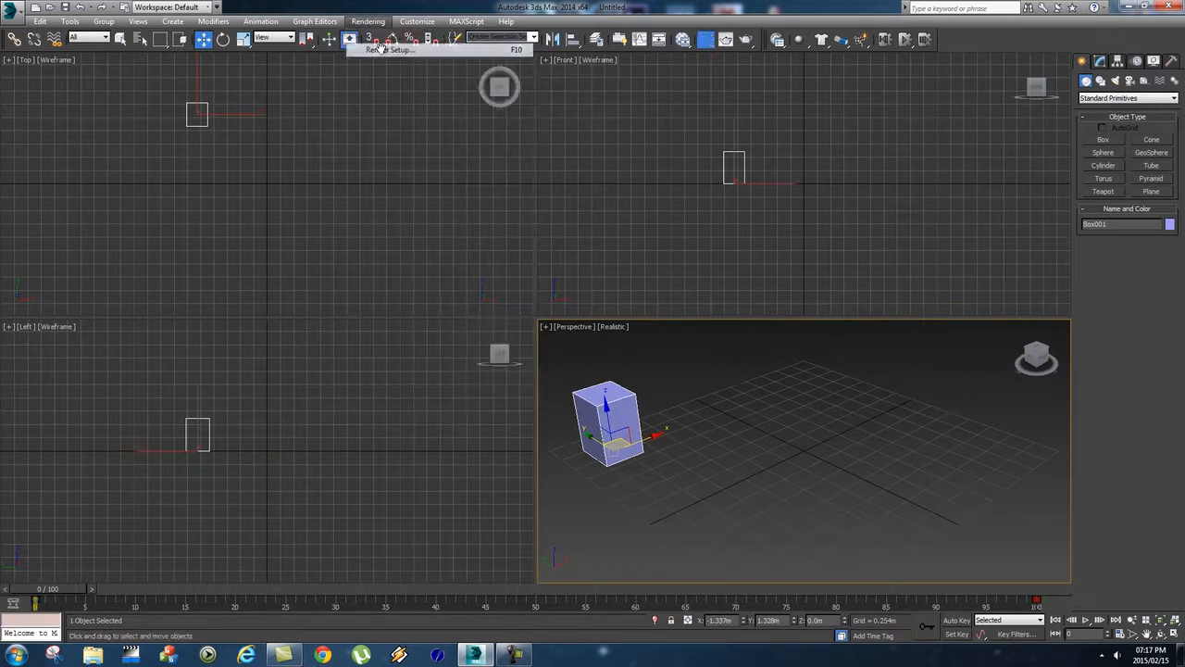
pyautogui.moveTo(668, 101); pyautogui.dragTo(592, 102)
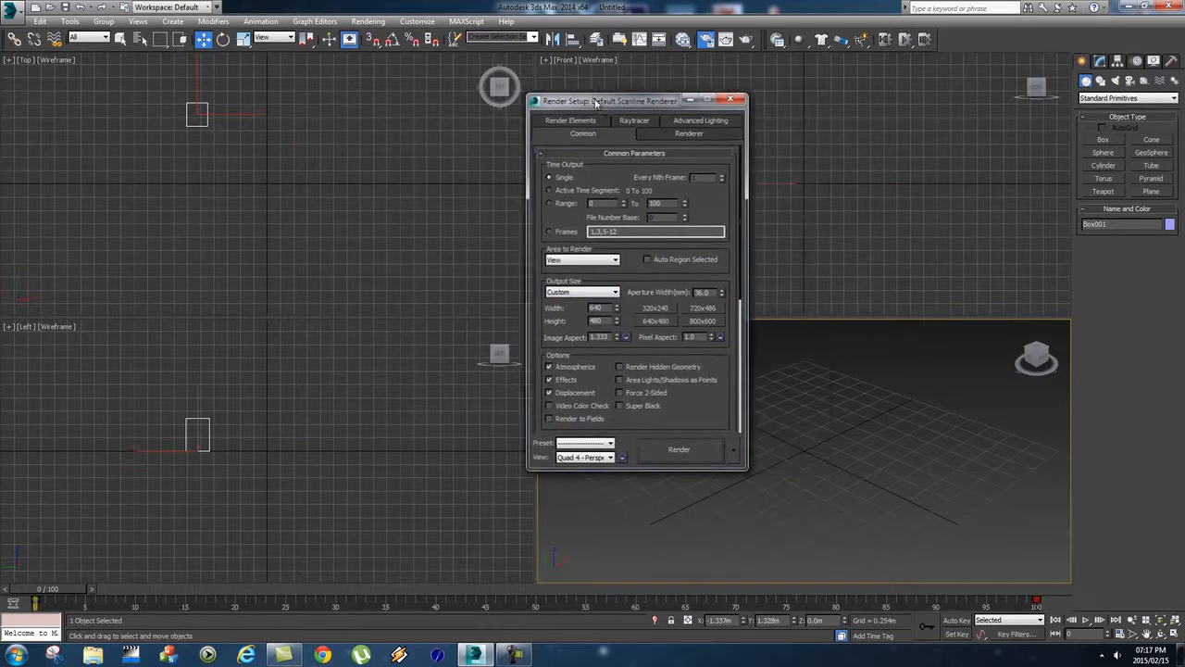
pyautogui.click(594, 191)
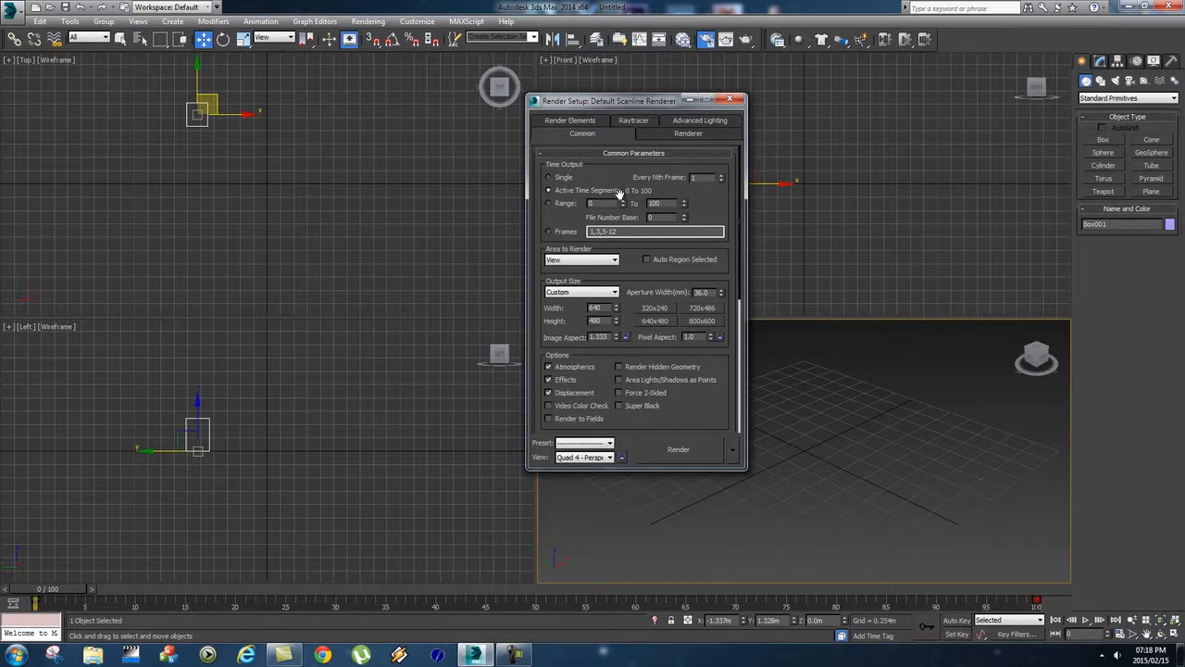
pyautogui.click(566, 293)
pyautogui.click(566, 449)
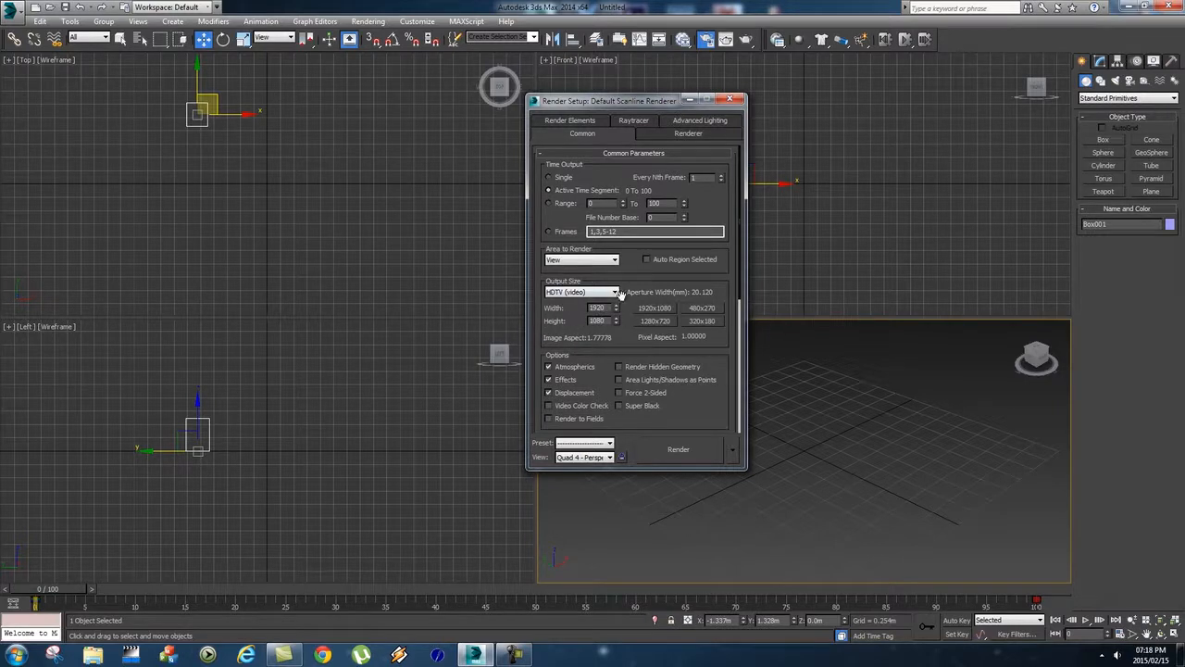
# Choose a render output location by creating a folder named Render on the Desktop and opening it.
pyautogui.moveTo(720, 408); pyautogui.dragTo(710, 243)
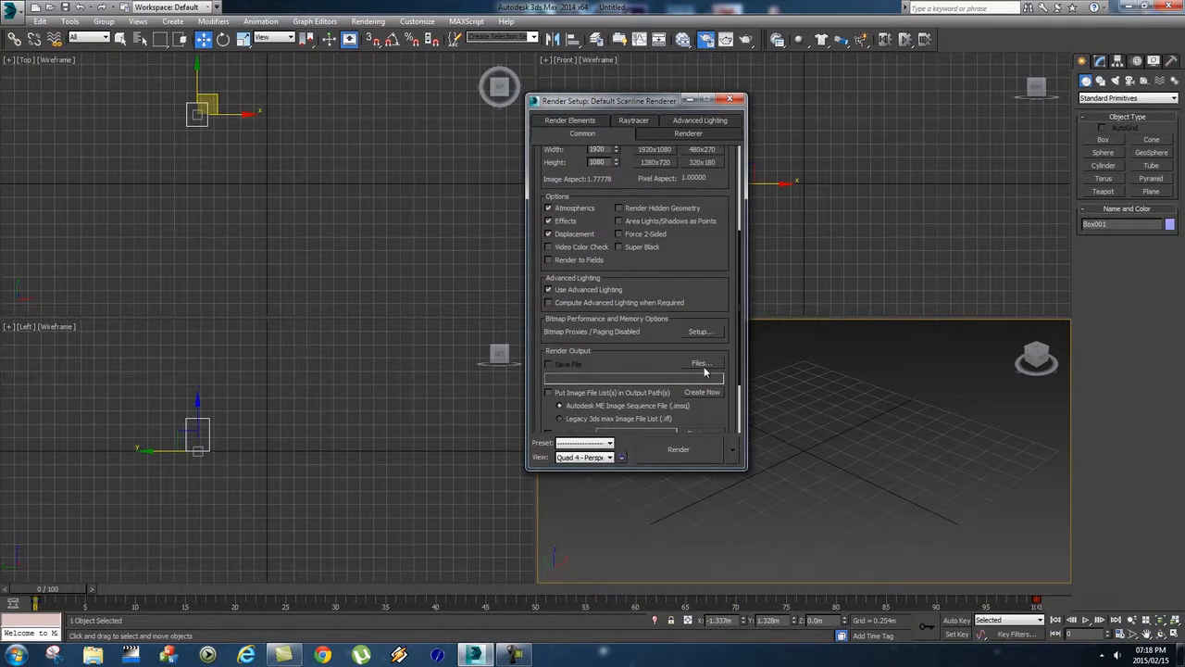
pyautogui.click(702, 363)
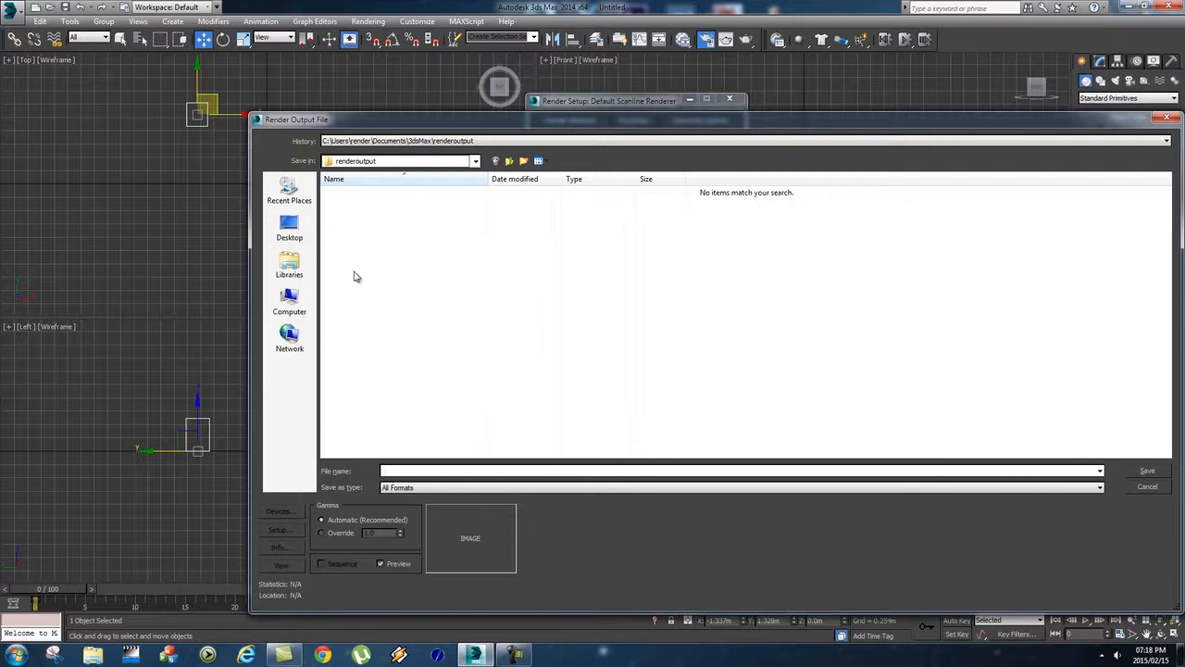
pyautogui.click(288, 230)
pyautogui.click(523, 161)
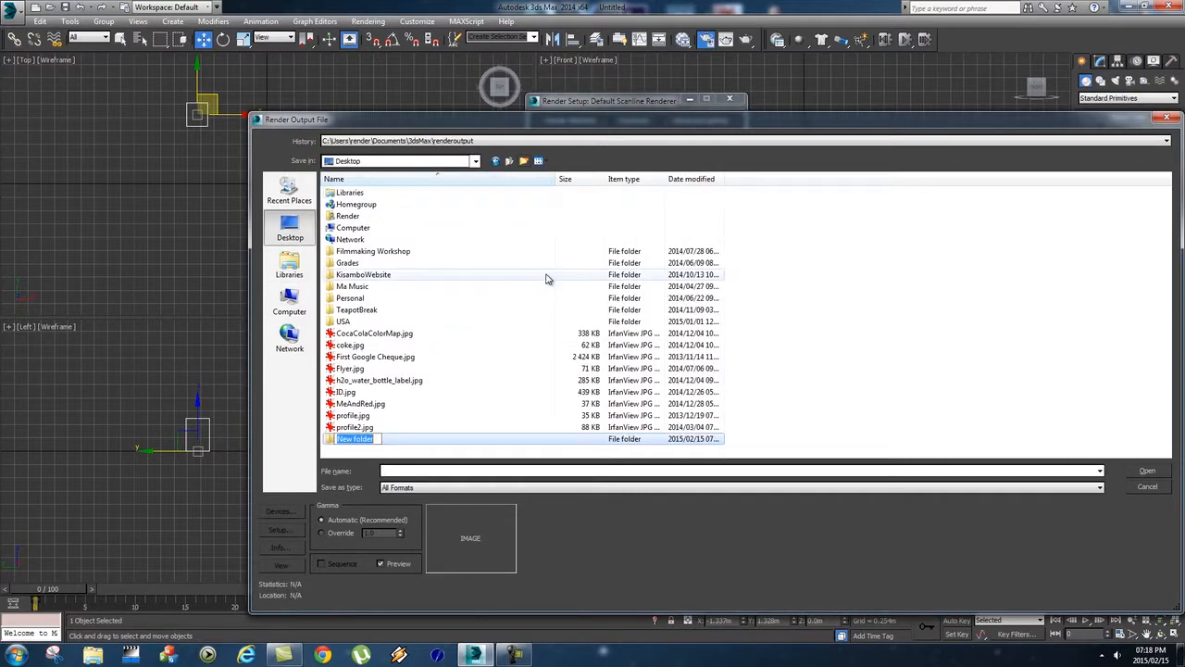
pyautogui.write('Render')
pyautogui.press('Return')
pyautogui.doubleClick(349, 439)
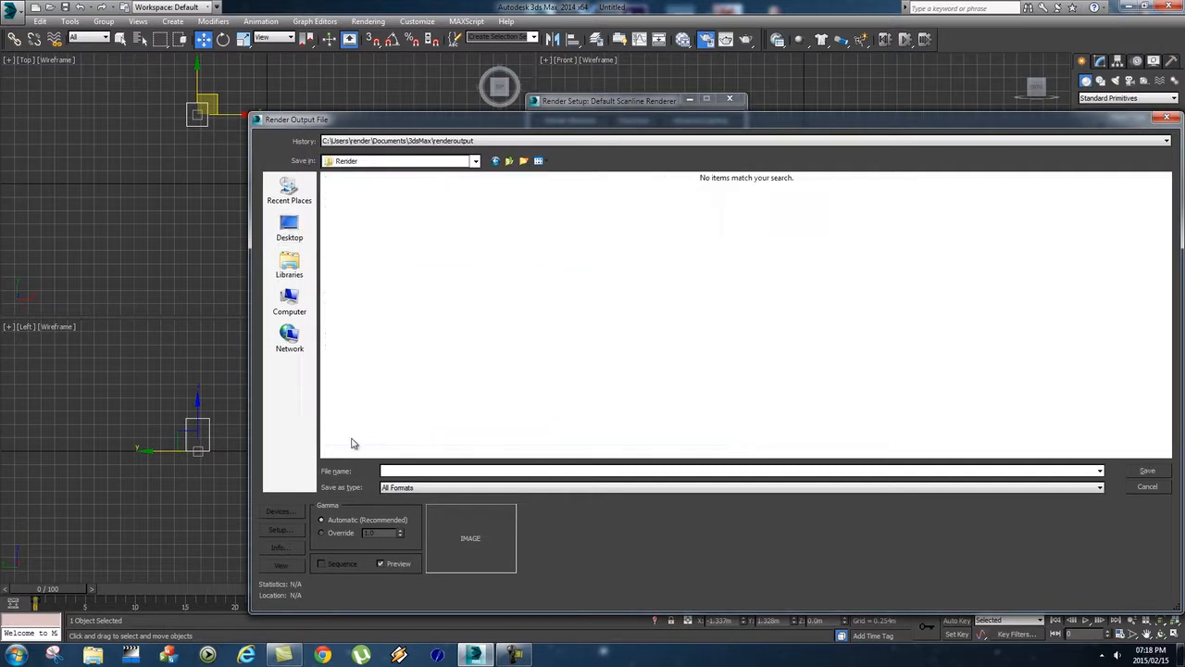
# Set the render output format to PNG Image File and name the file TestRender.
pyautogui.click(428, 488)
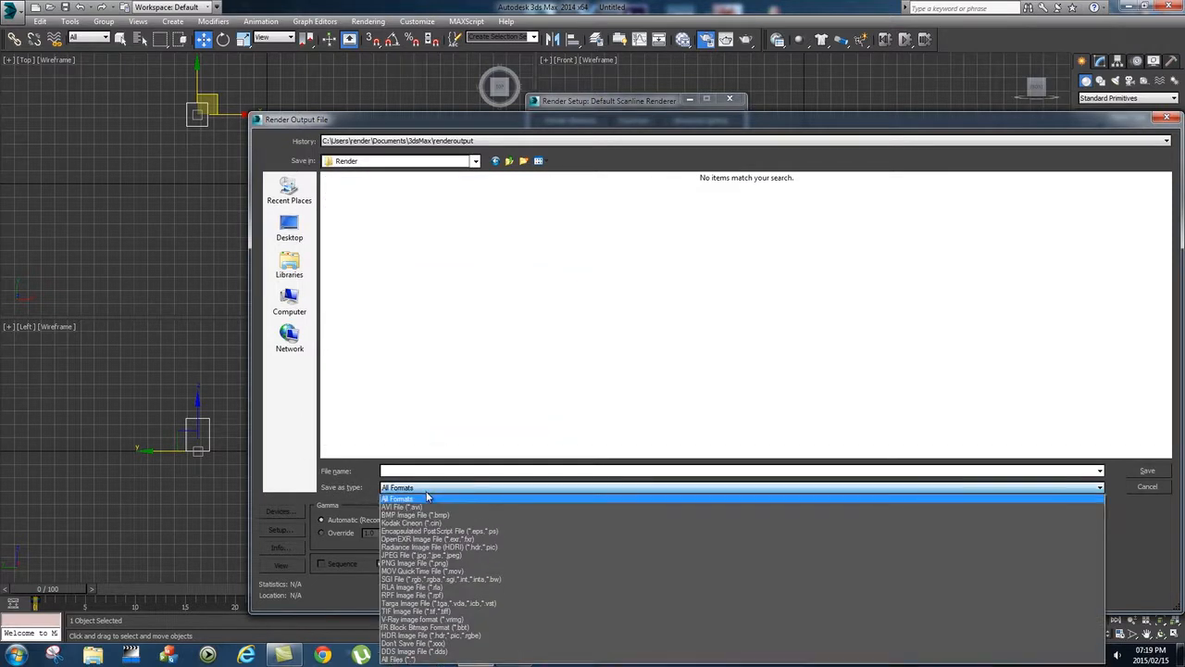
pyautogui.click(426, 563)
pyautogui.click(403, 474)
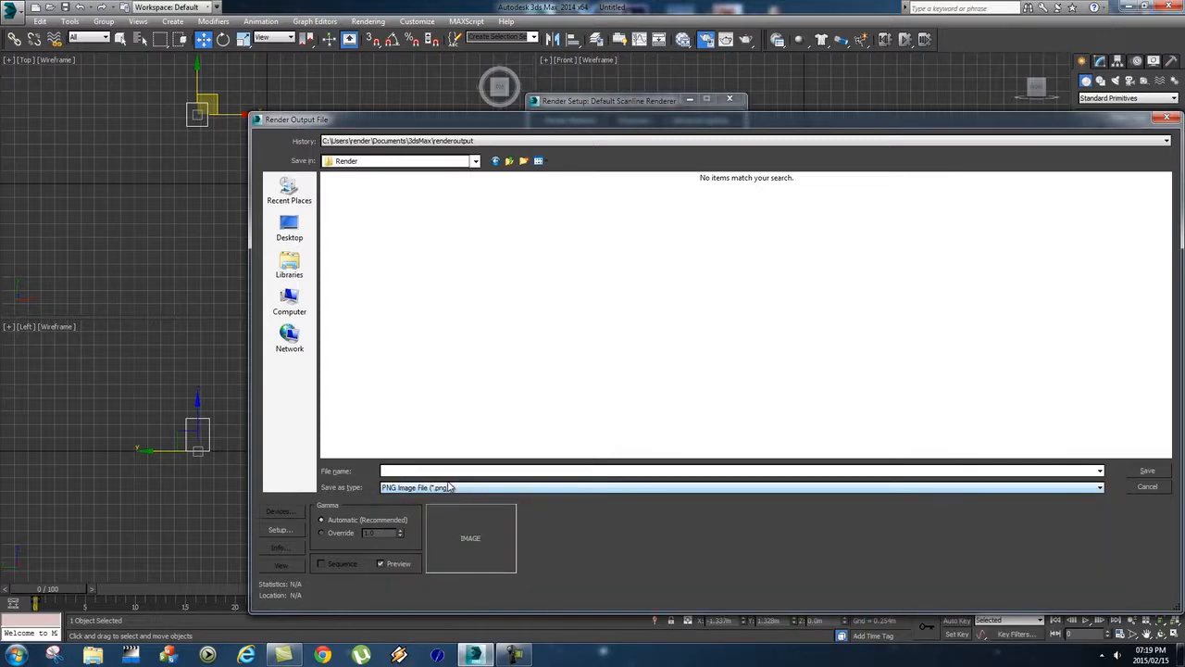
pyautogui.write('TestRender')
# Accept the PNG configuration with RGB 48 bit colors and alpha channel, and save the render output file settings.
pyautogui.click(278, 530)
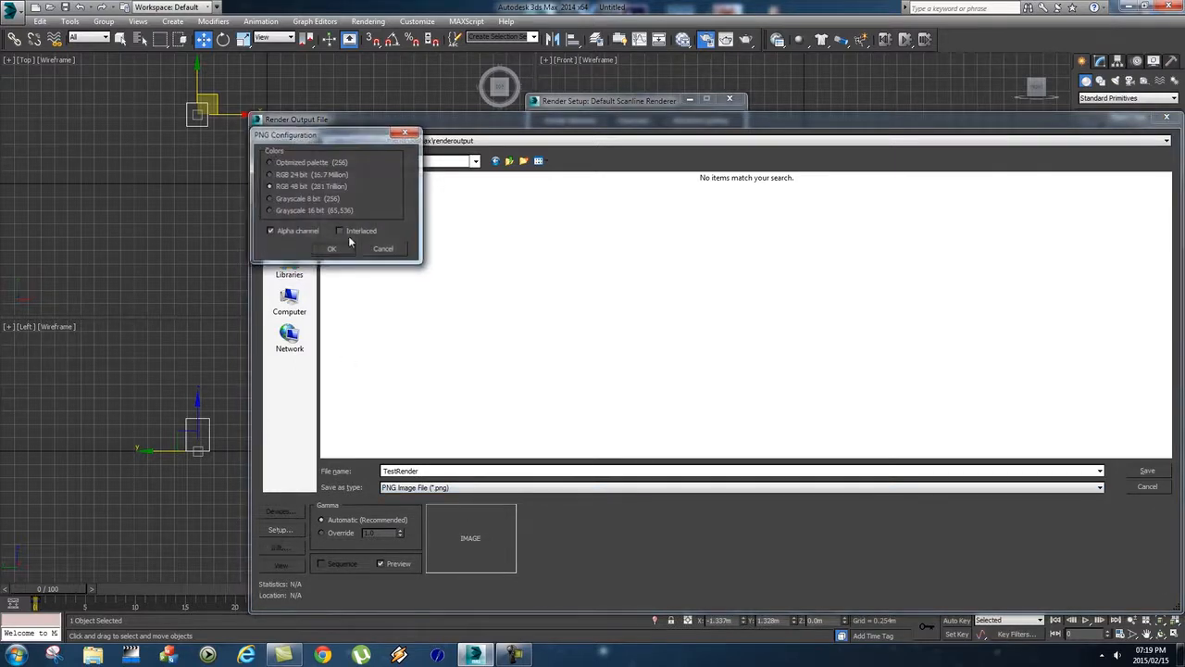
pyautogui.moveTo(335, 127); pyautogui.dragTo(678, 289)
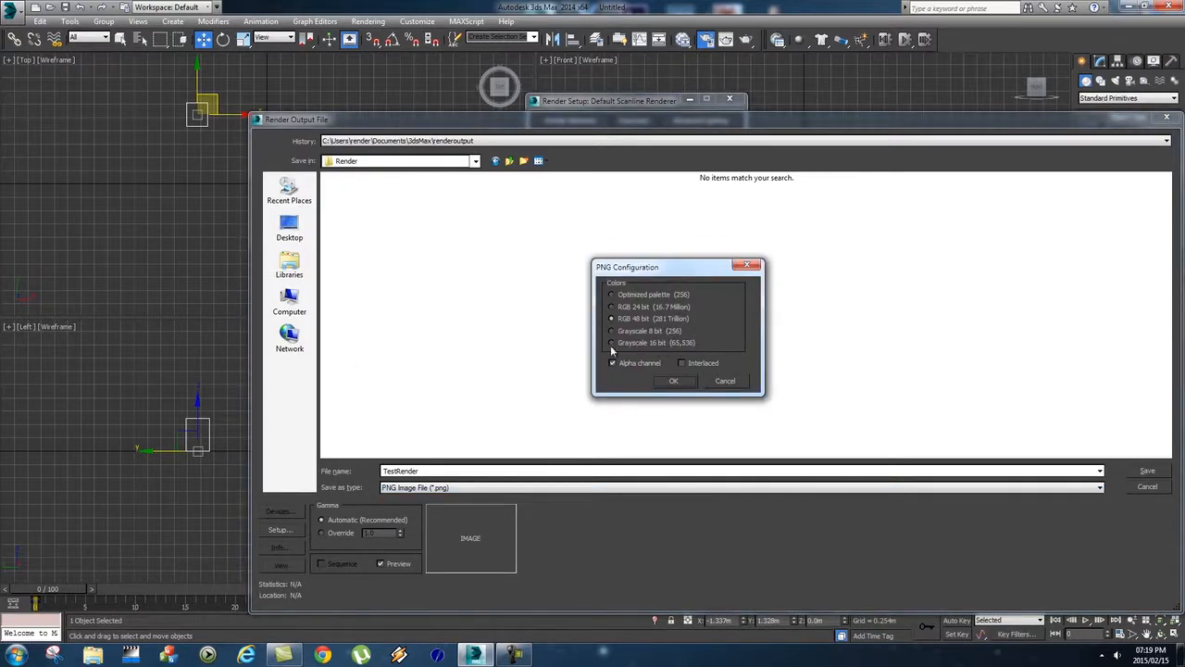
pyautogui.click(673, 383)
pyautogui.click(1148, 470)
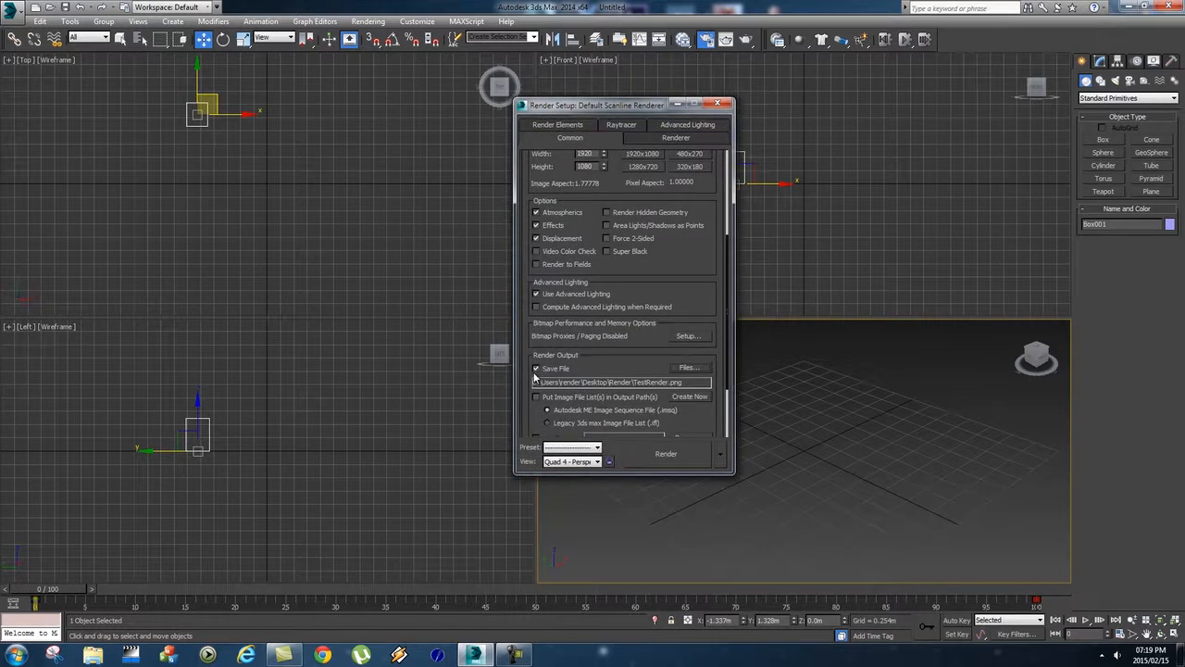
# Render the animation and arrange the shrunken frame preview and the progress dialog side by side.
pyautogui.click(665, 454)
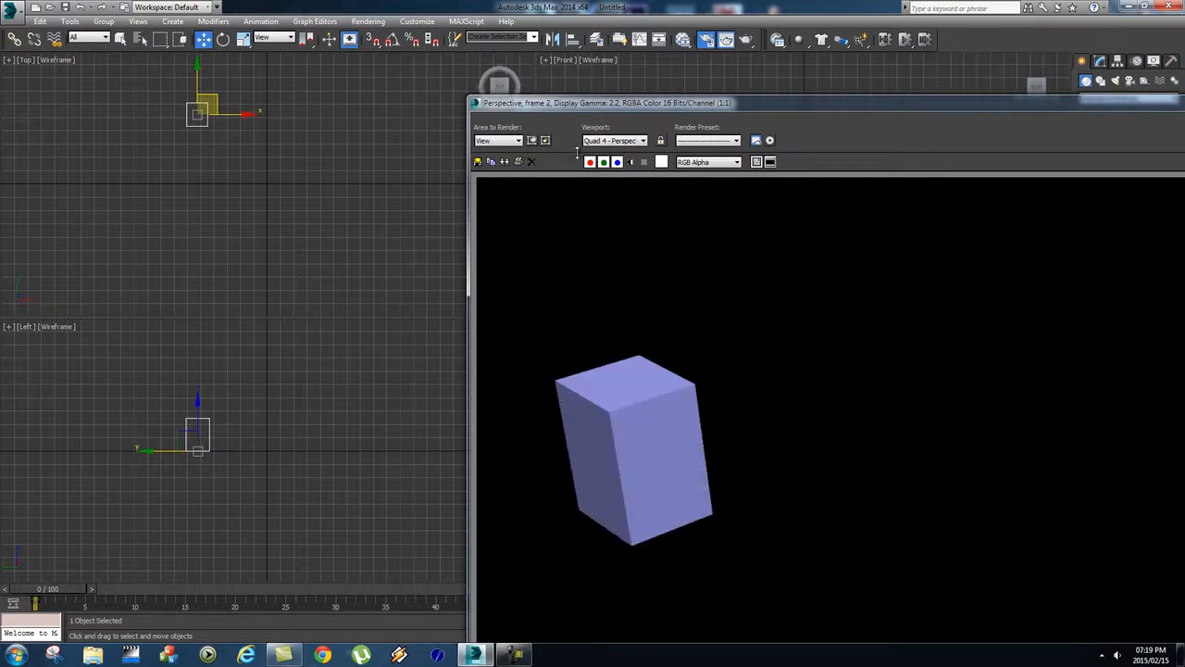
pyautogui.moveTo(475, 99); pyautogui.dragTo(713, 215)
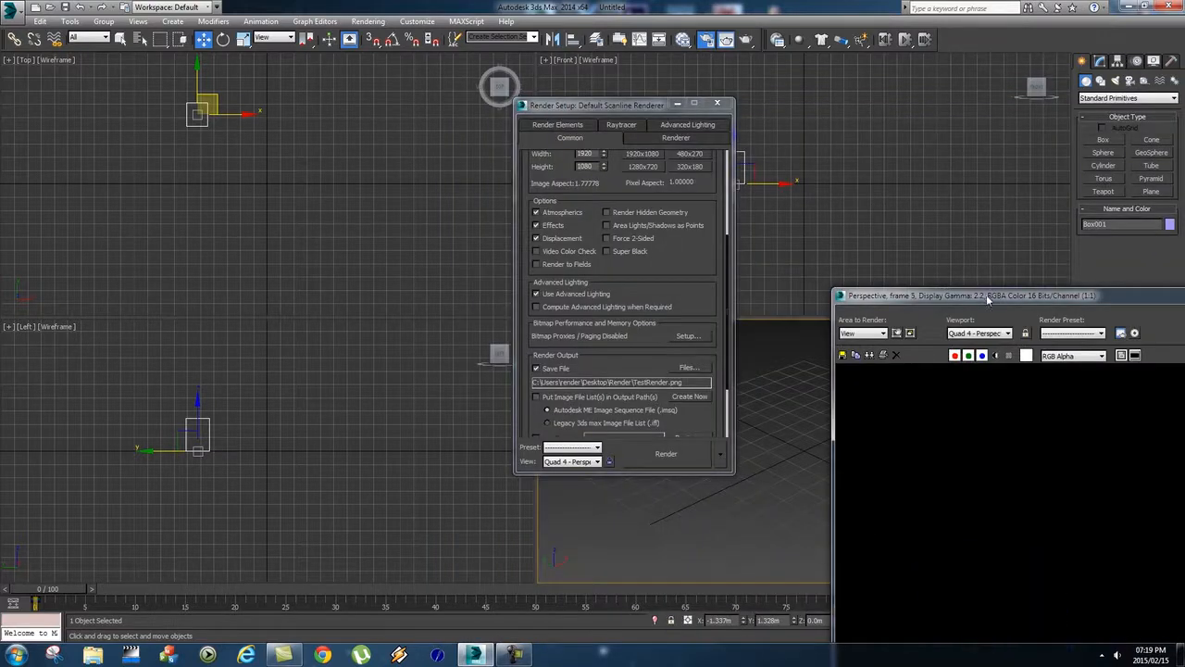
pyautogui.scroll(-1, 500, 357)
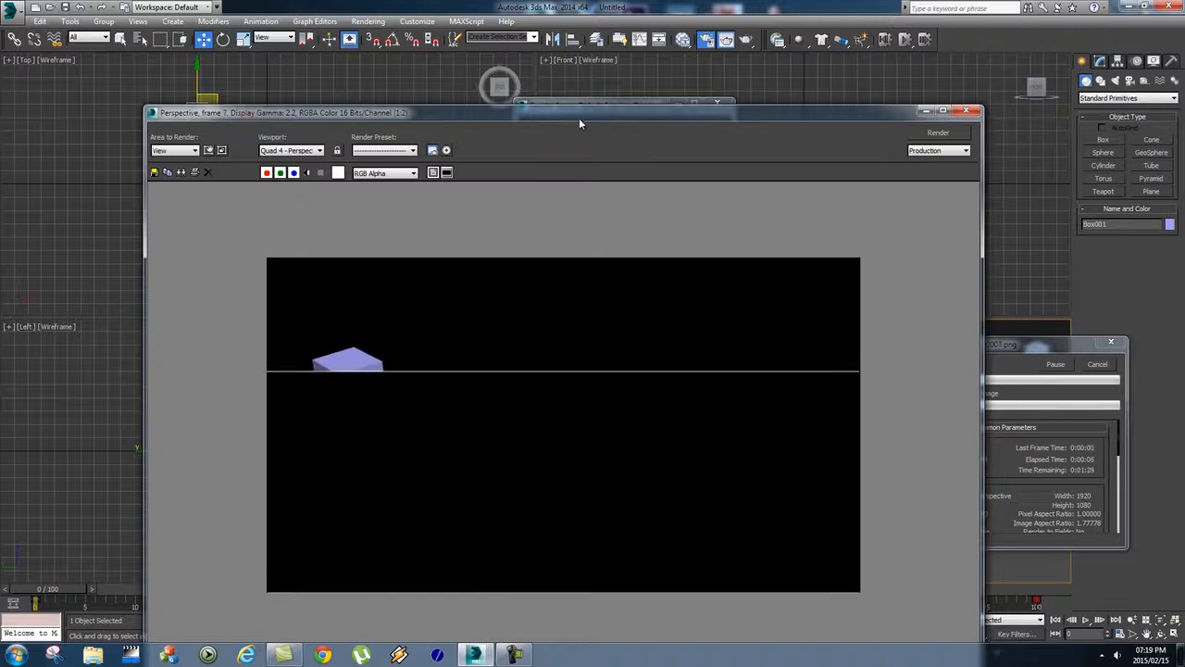
pyautogui.moveTo(580, 117); pyautogui.dragTo(478, 68)
pyautogui.moveTo(881, 616); pyautogui.dragTo(659, 508)
pyautogui.moveTo(982, 340); pyautogui.dragTo(829, 192)
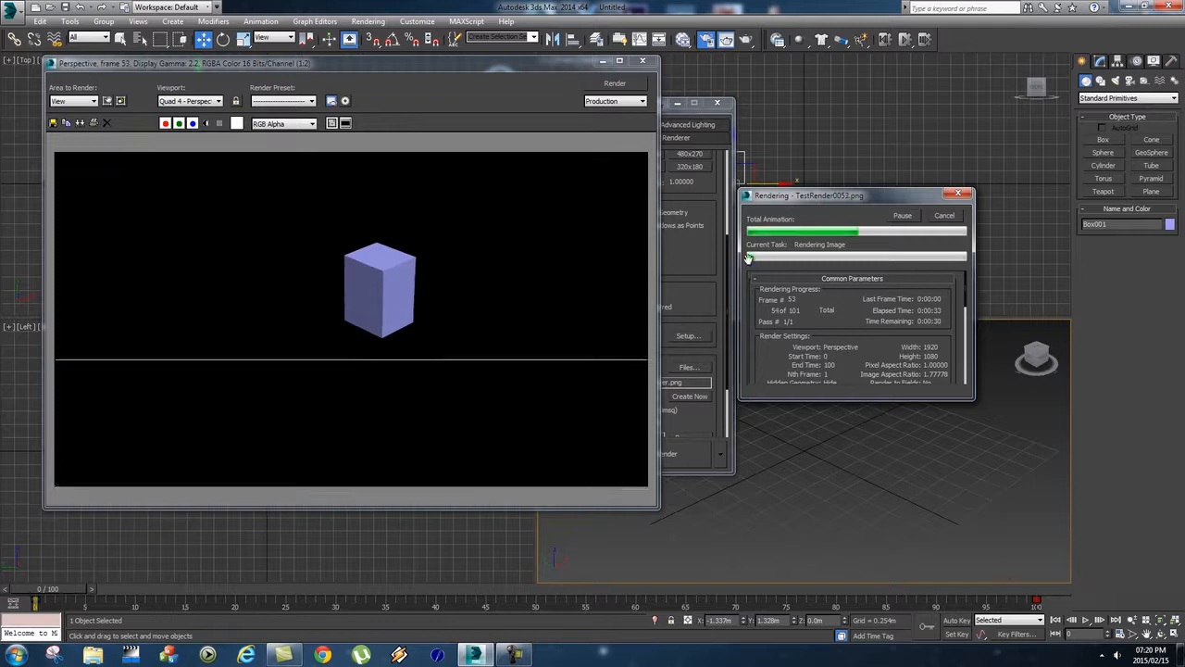
# Switch to Windows Explorer, open the Render folder on the Desktop and maximize its window to examine the rendered frames.
pyautogui.click(16, 655)
pyautogui.click(187, 469)
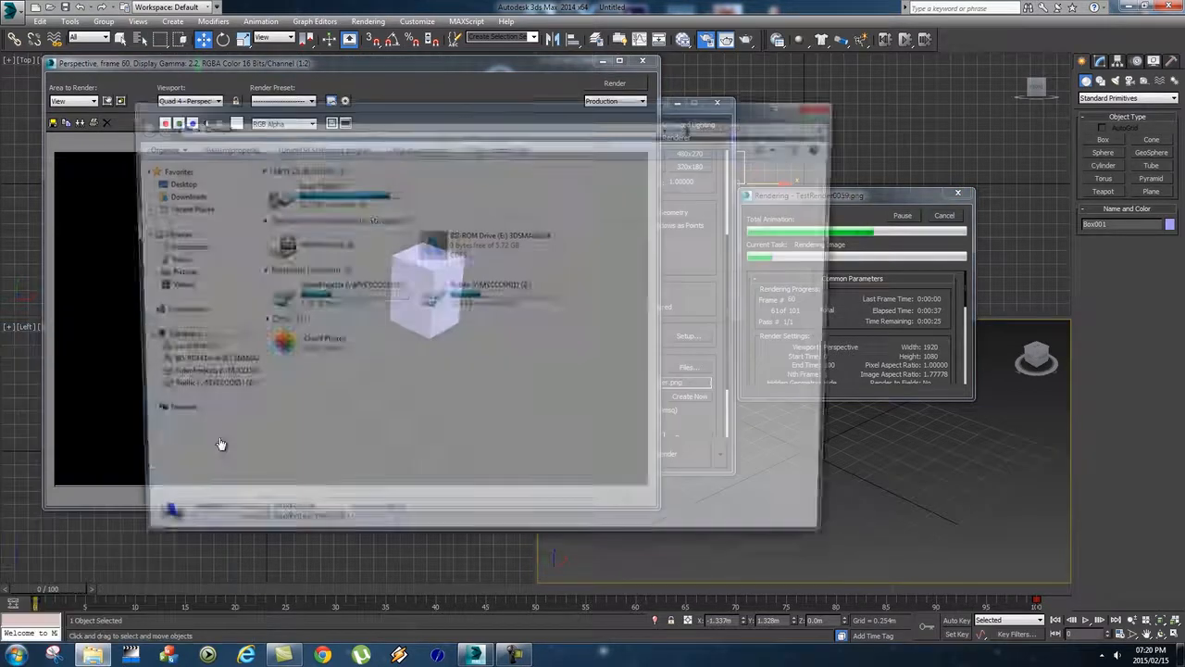
pyautogui.click(171, 181)
pyautogui.scroll(-10, 401, 280)
pyautogui.click(328, 505)
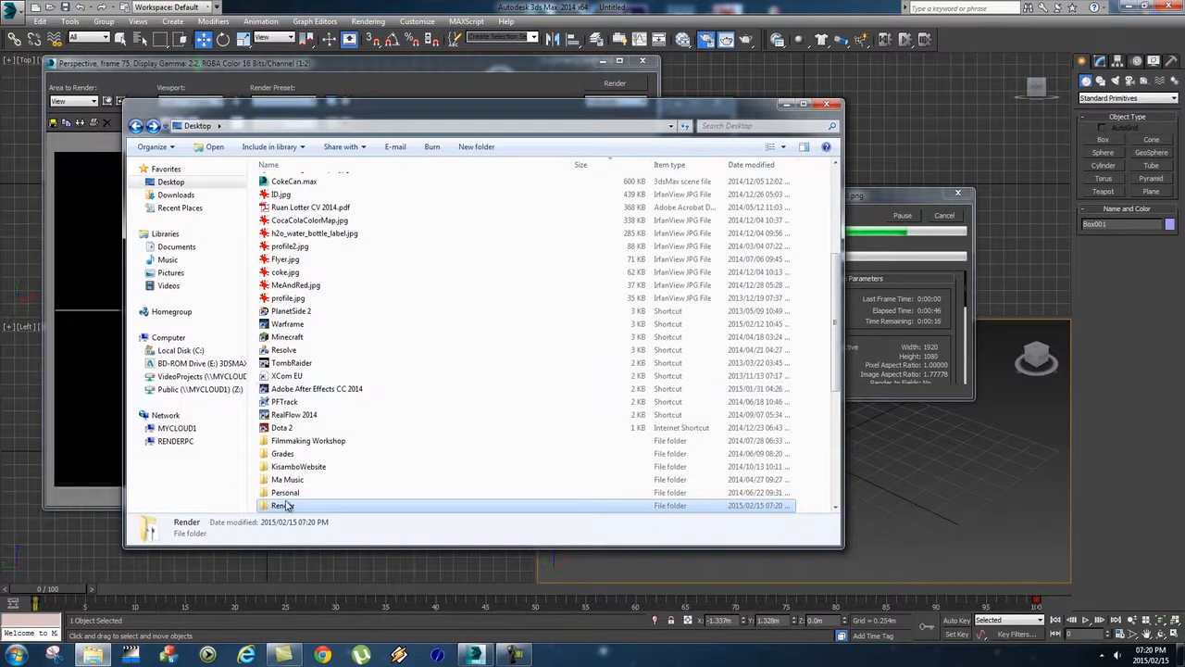
pyautogui.doubleClick(287, 506)
pyautogui.doubleClick(496, 110)
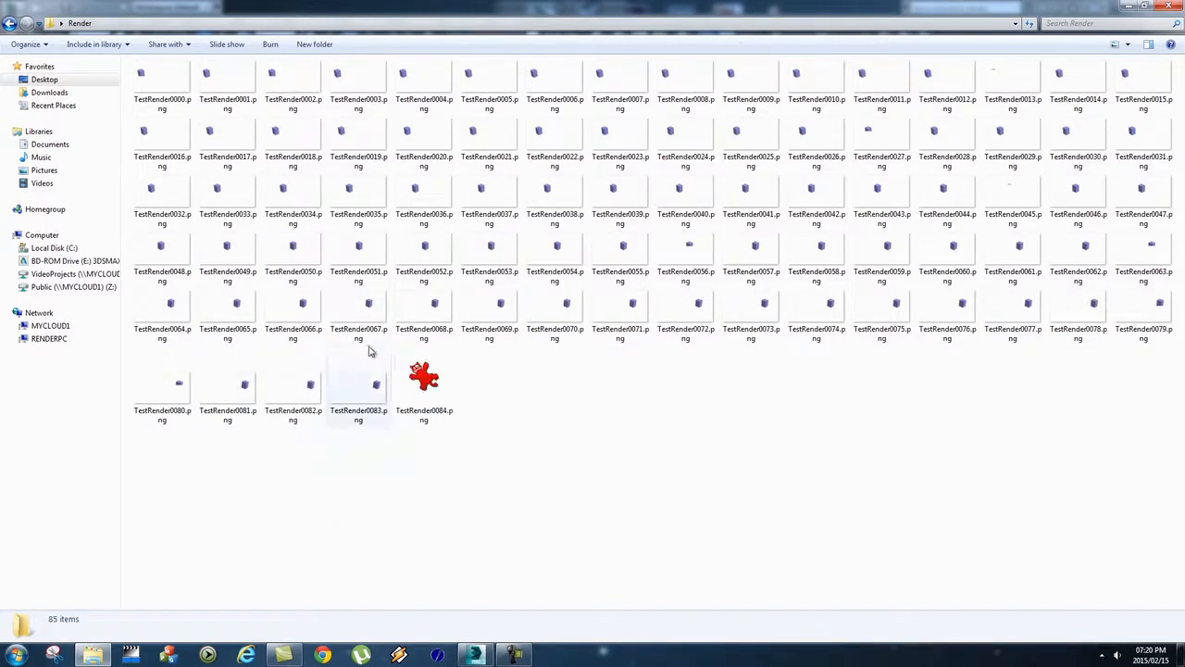
# Preview TestRender0002.png in the image viewer, check the frame sequence in the Render folder, and return to 3ds Max.
pyautogui.doubleClick(287, 84)
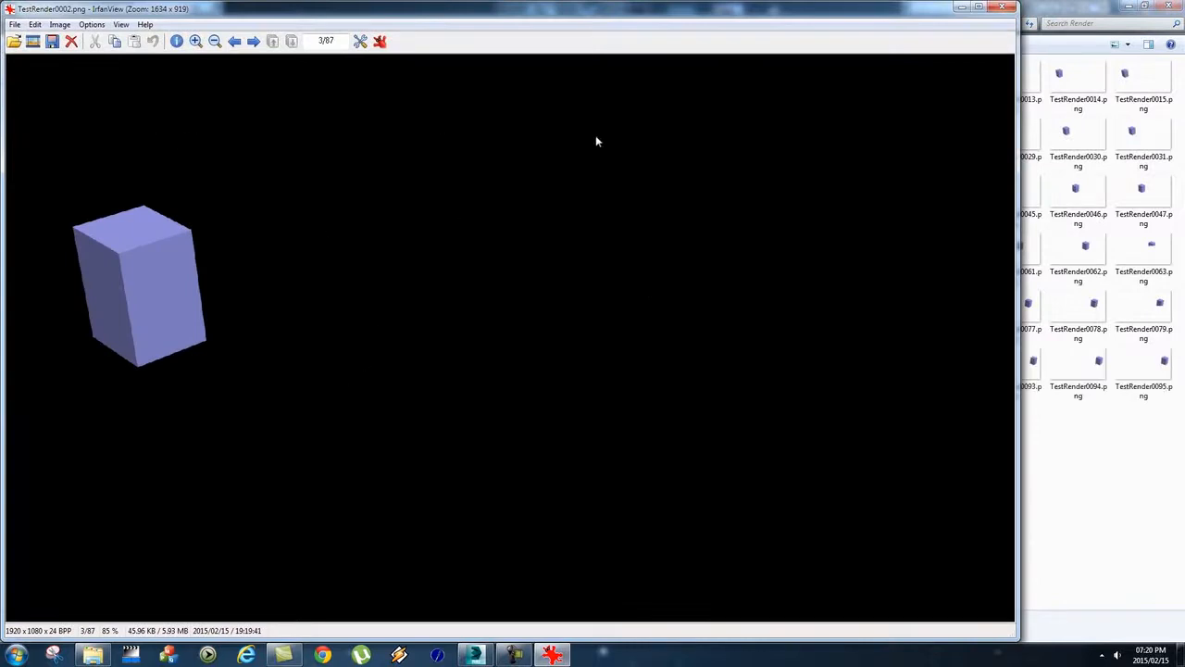
pyautogui.click(1003, 7)
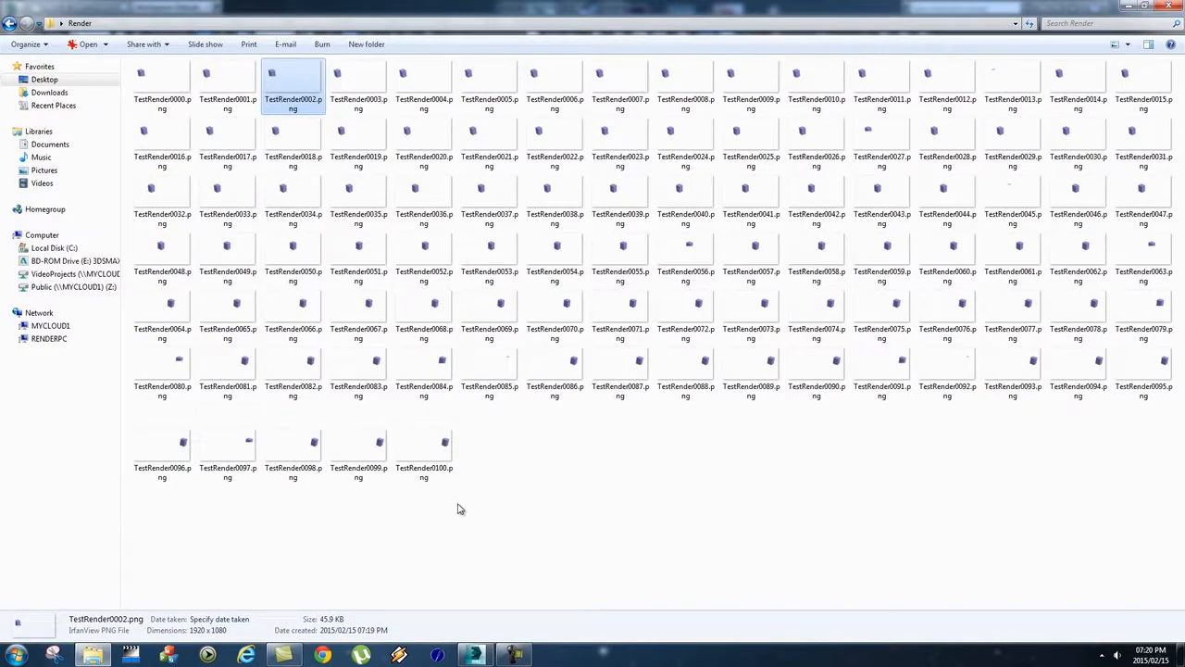
pyautogui.click(531, 506)
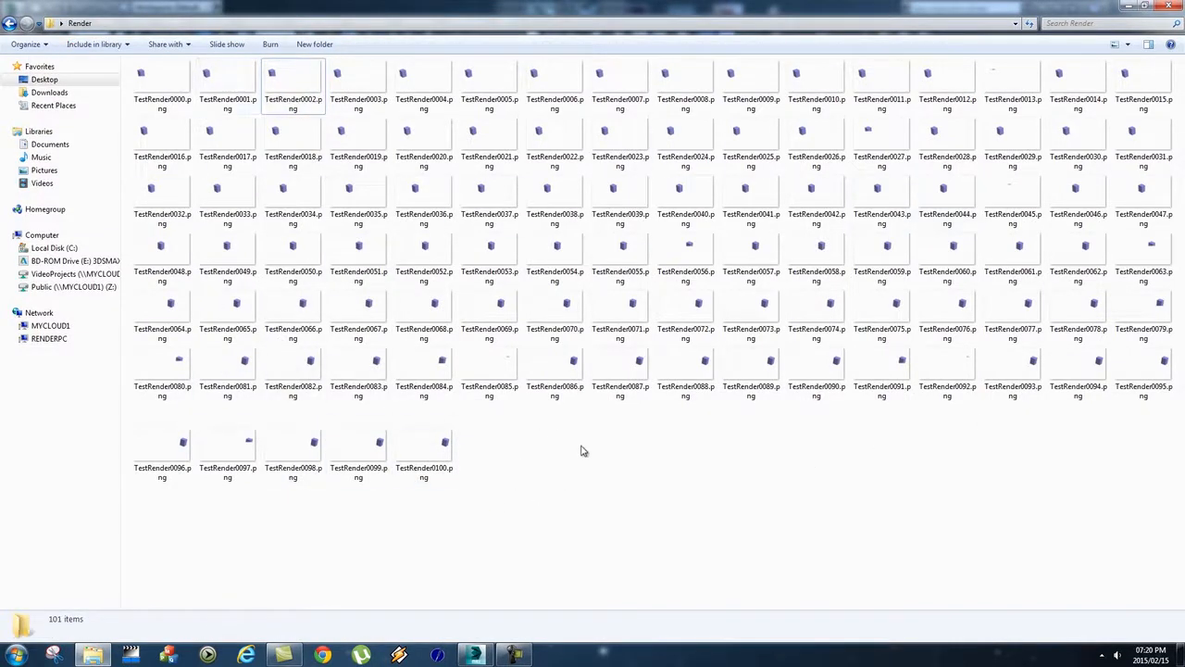
pyautogui.click(169, 92)
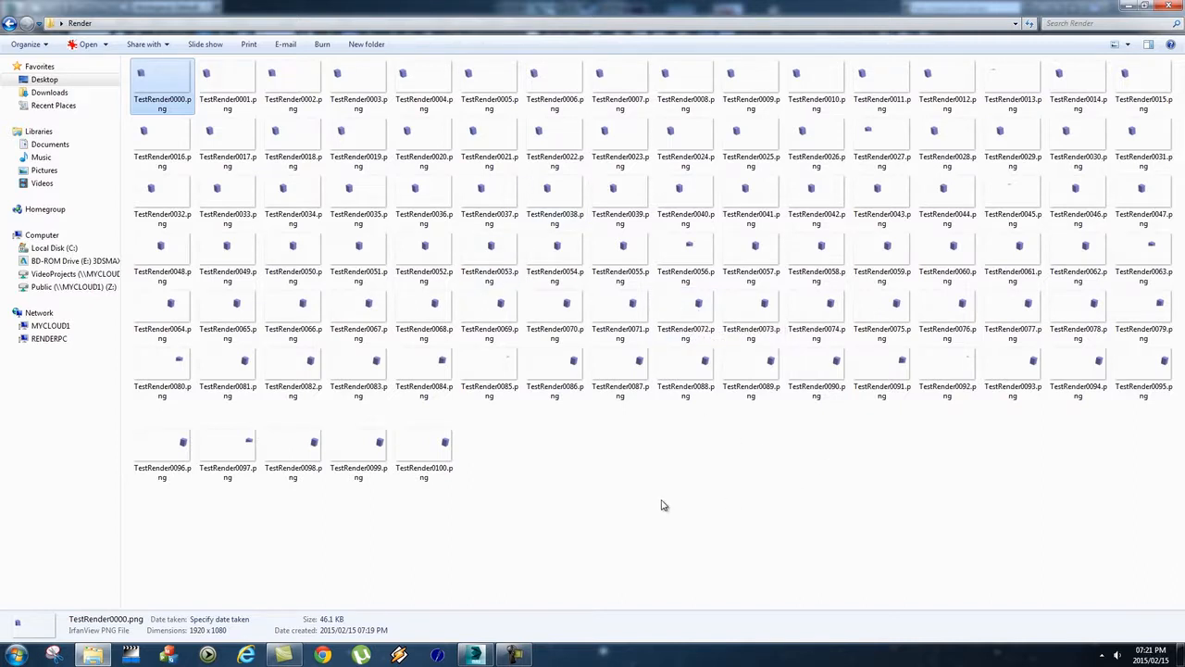
pyautogui.click(476, 654)
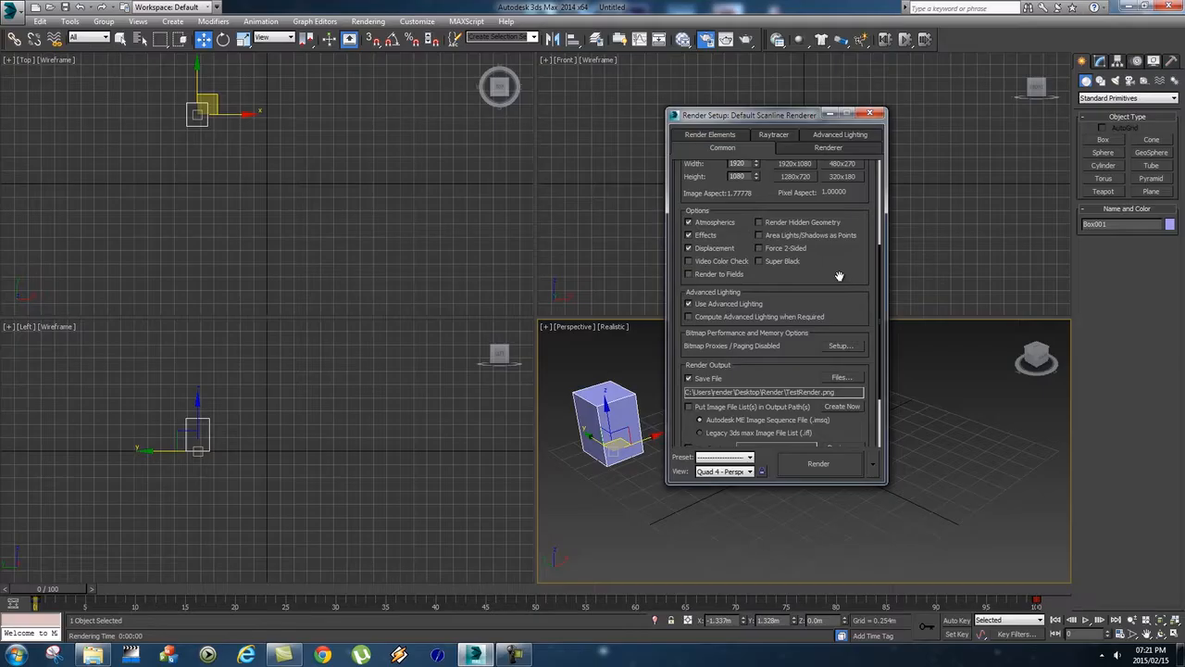